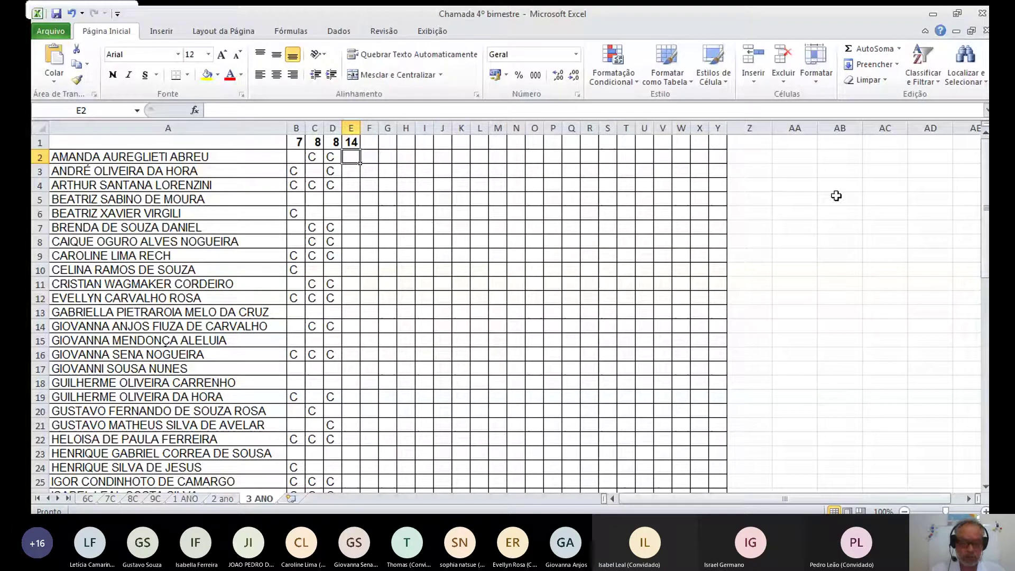
Mark C in cells E4 and E6 of the day 14 attendance column, skipping E2, E3 and E5
key(Down)
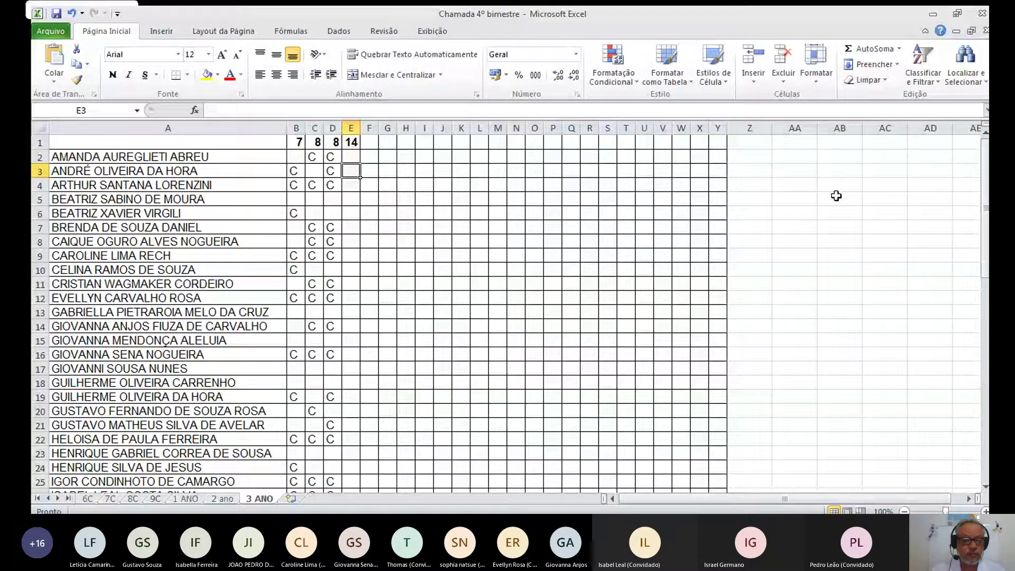
key(Down)
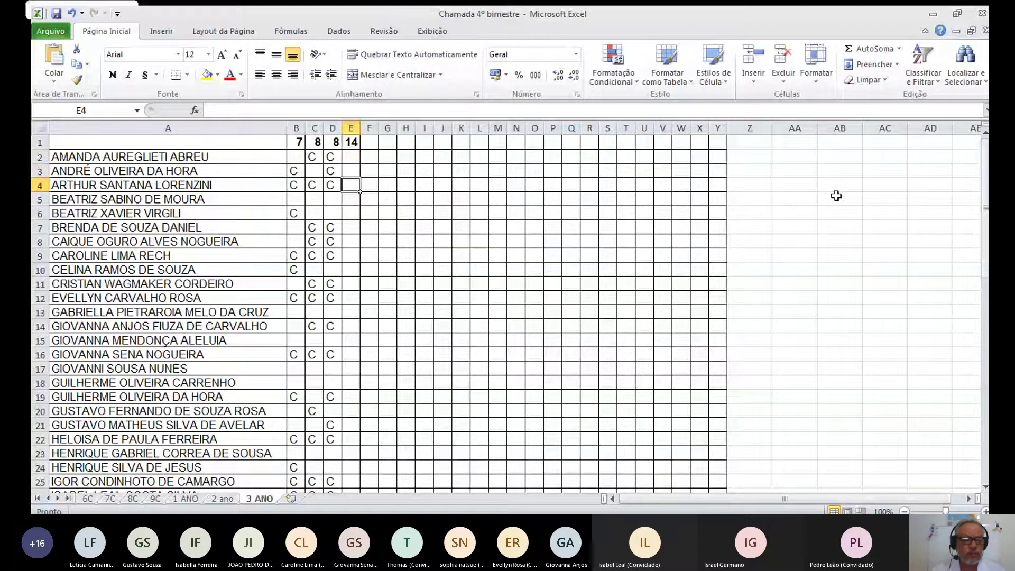
key(Down)
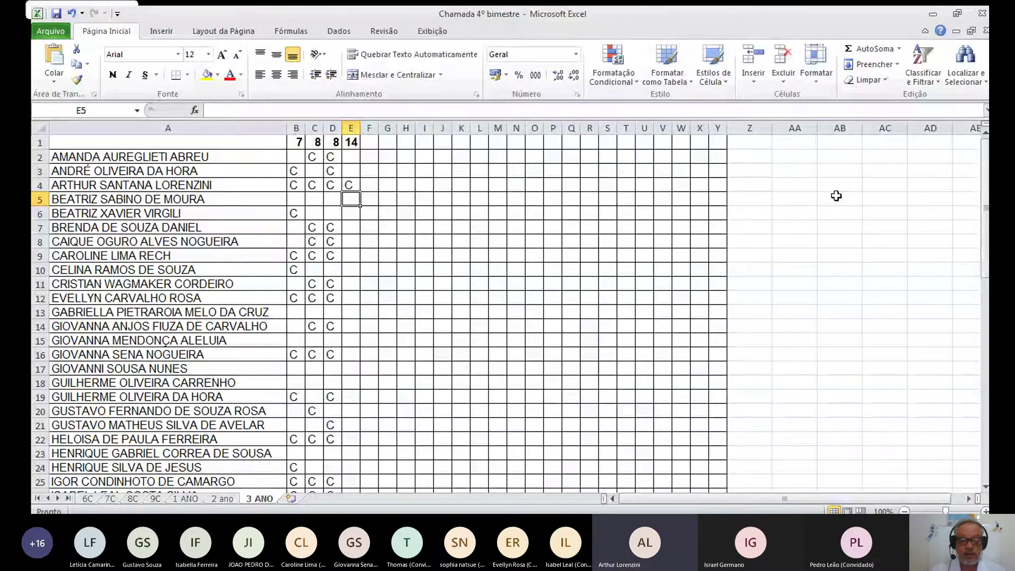
key(Down)
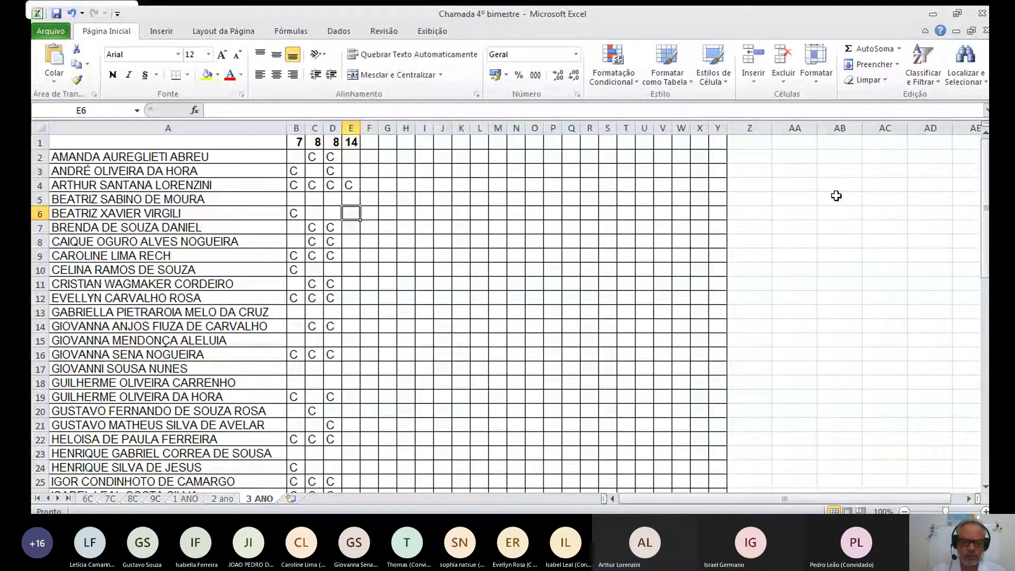
key(Down)
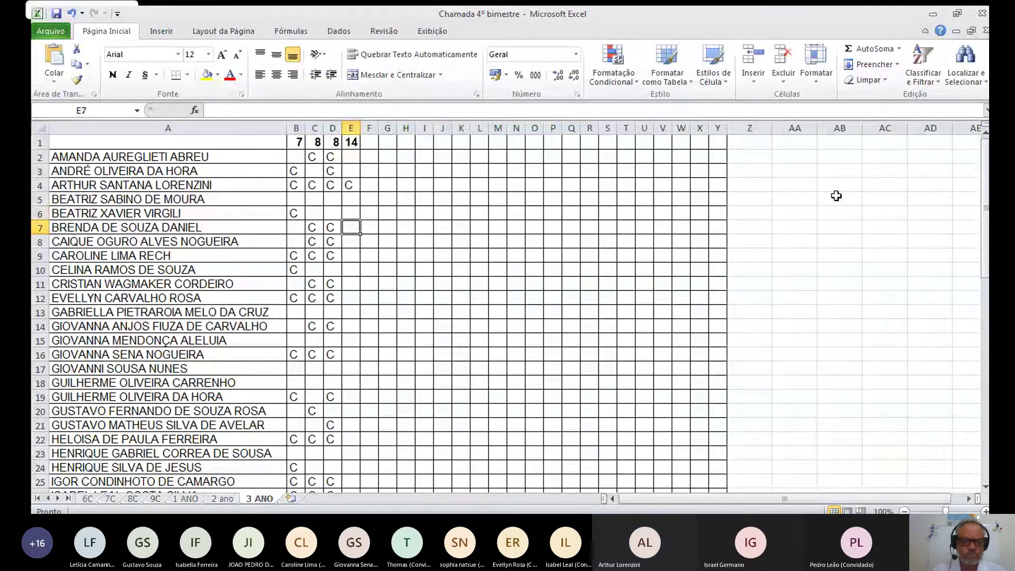
key(Up)
text(c)
key(Return)
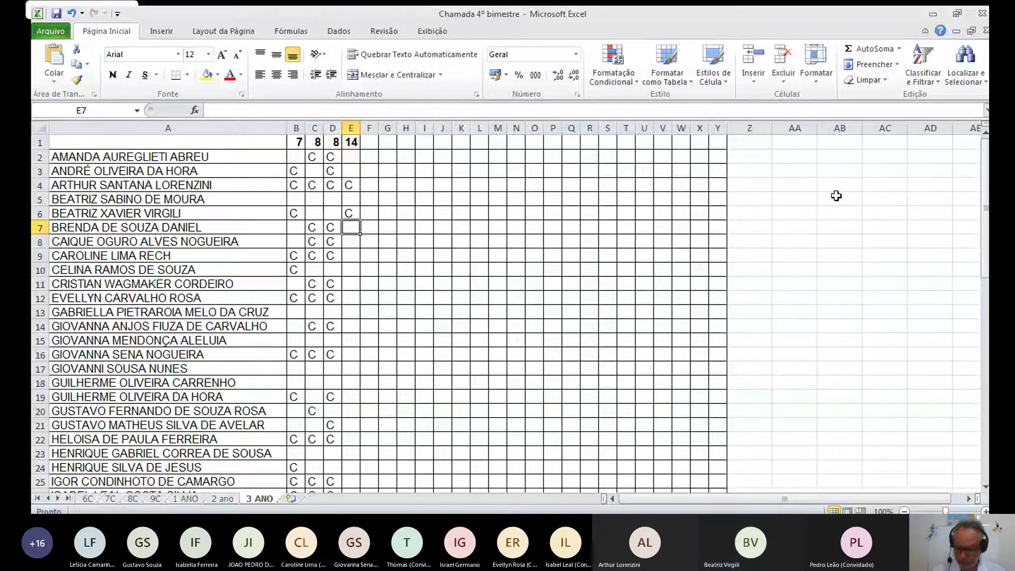
Mark C in E8, E9 and E12 of the day 14 column, skipping E7, E10 and E11
key(Return)
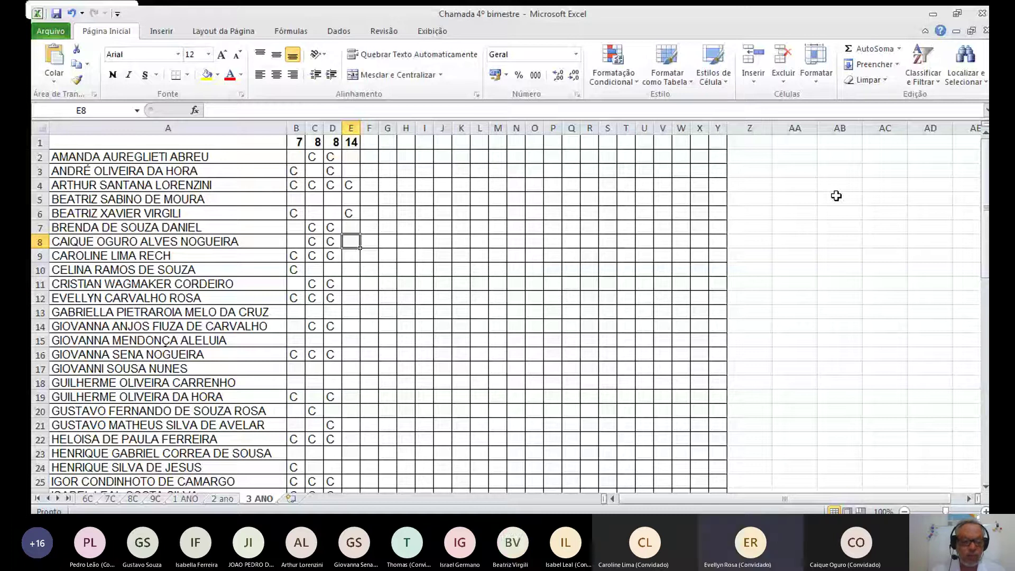
text(C)
key(Return)
text(C)
key(Return)
key(Return)
key(Return)
text(C)
key(Return)
Skip the students in rows 13 to 15 and mark C in E16
key(Return)
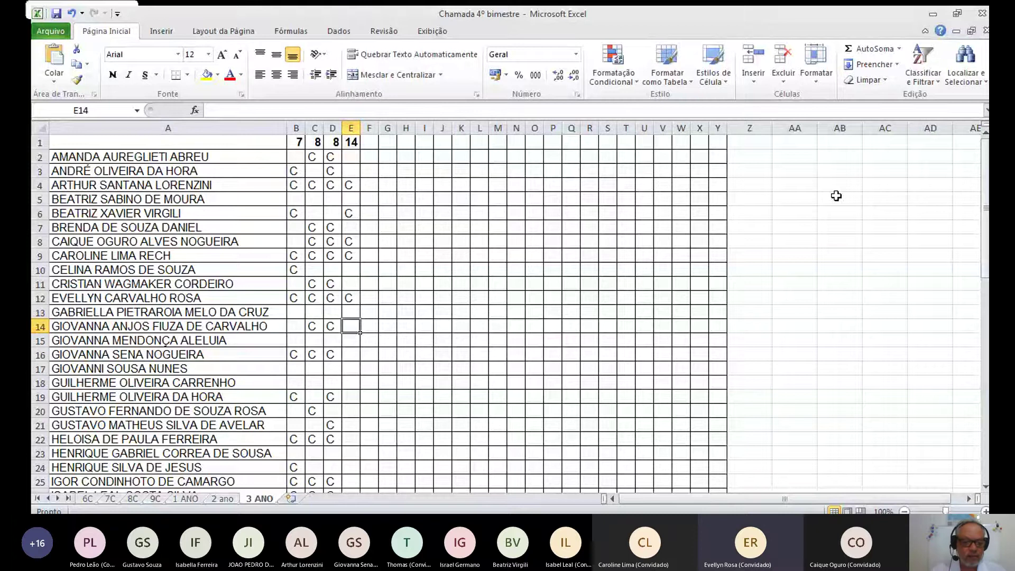
key(Return)
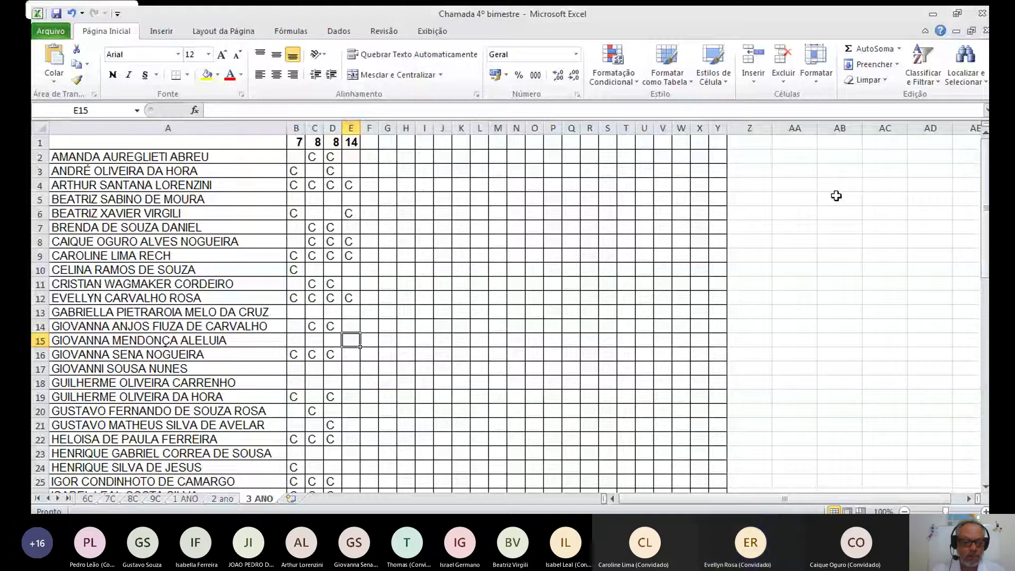
key(Return)
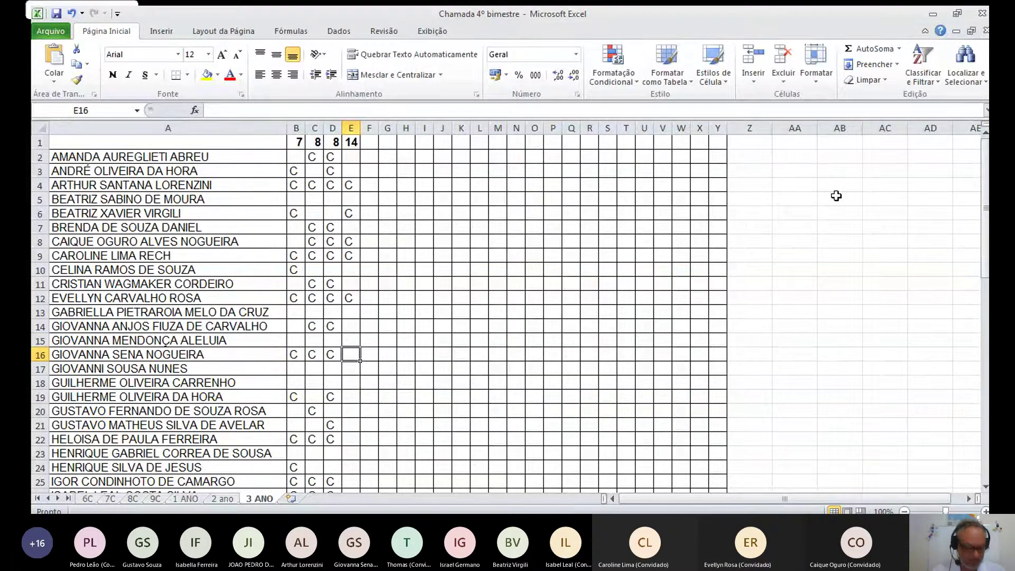
text(C)
key(Return)
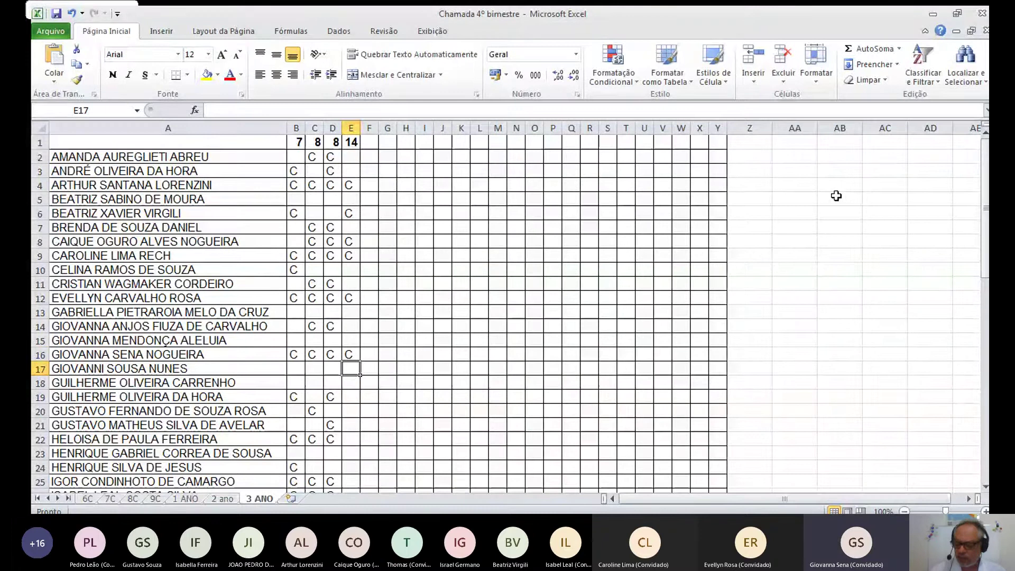
Skip the students in rows 17 to 21 and mark C in E22
scroll(852, 241, down, 3)
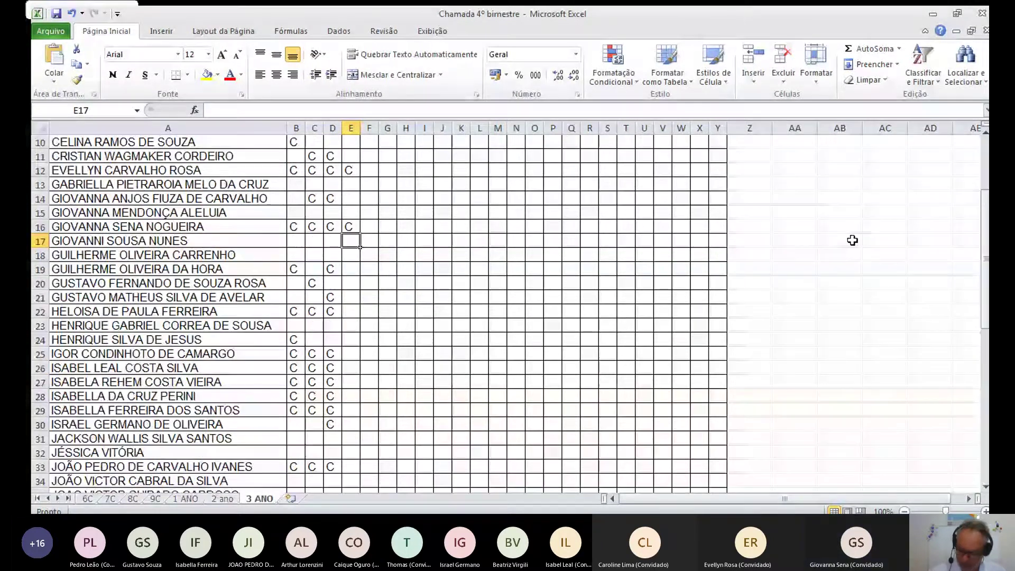
key(Return)
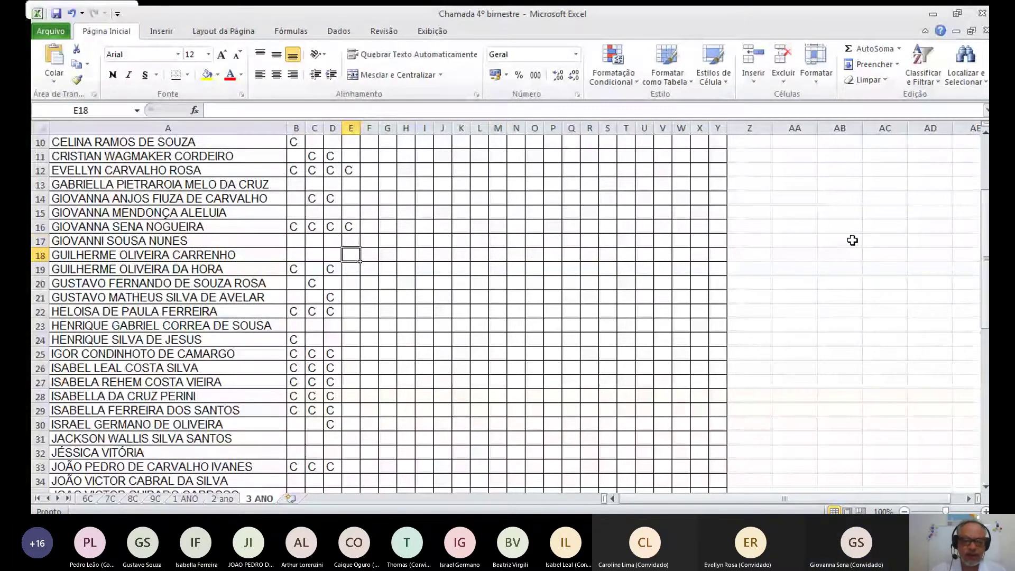
key(Return)
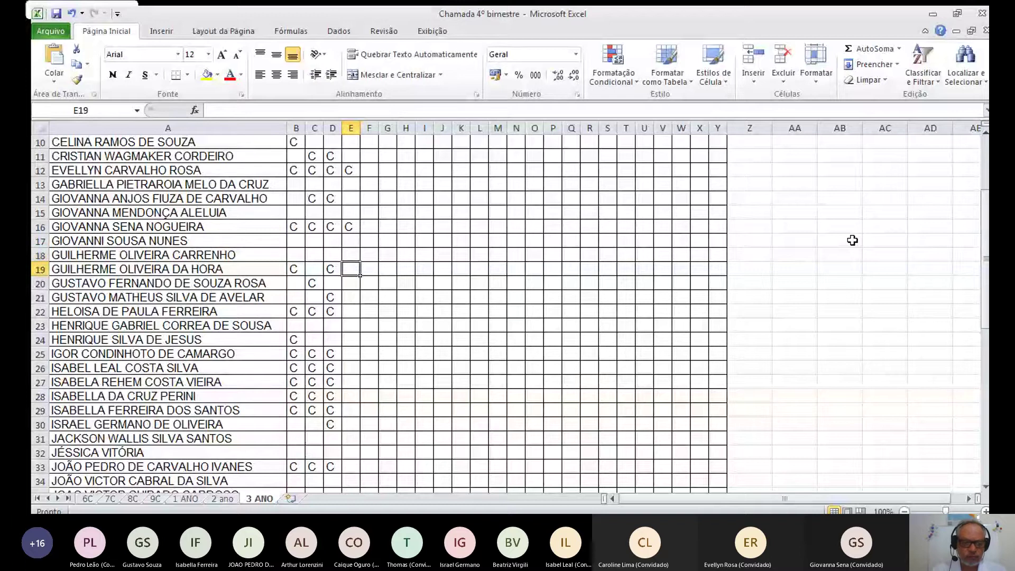
key(Return)
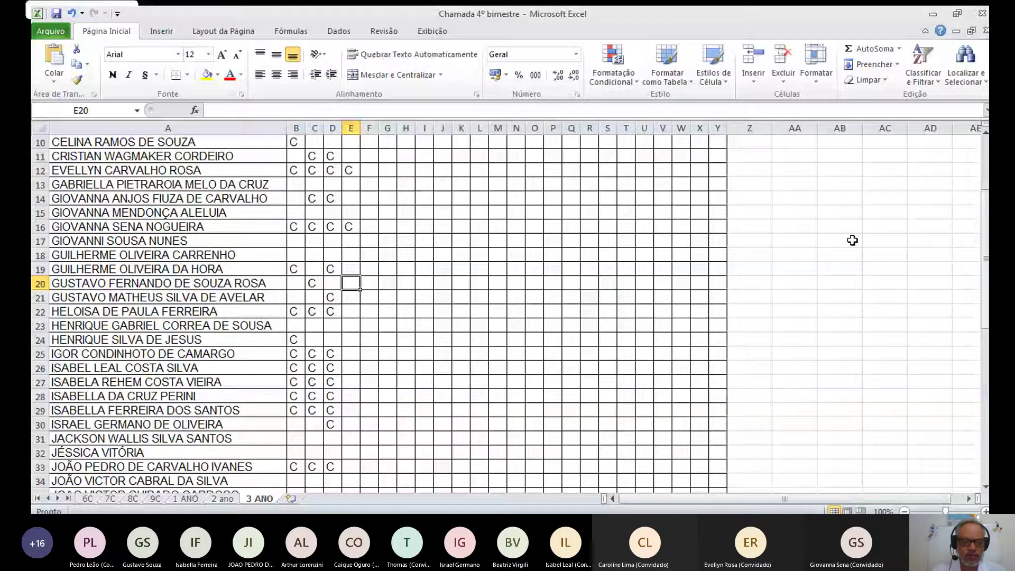
key(Return)
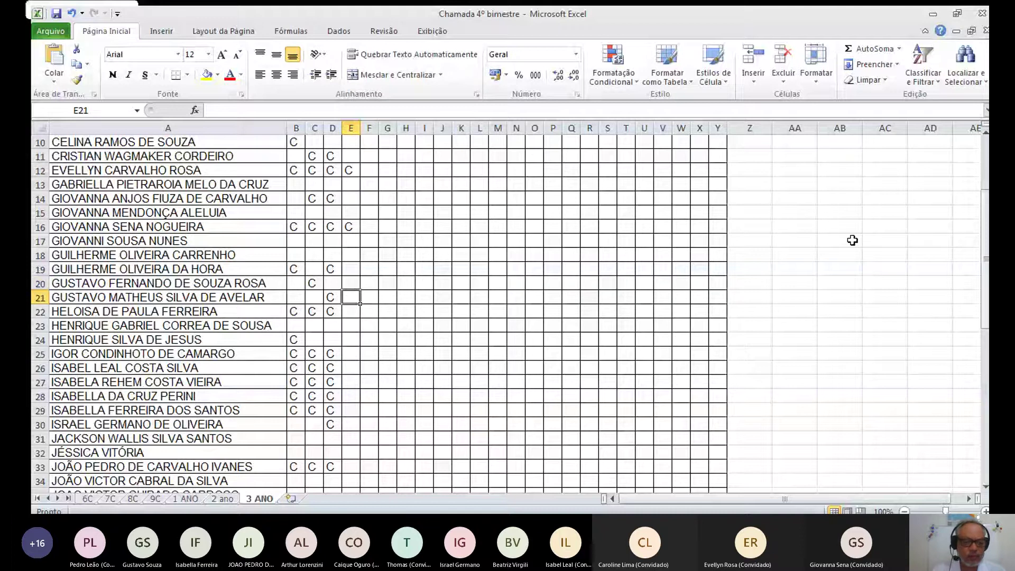
key(Return)
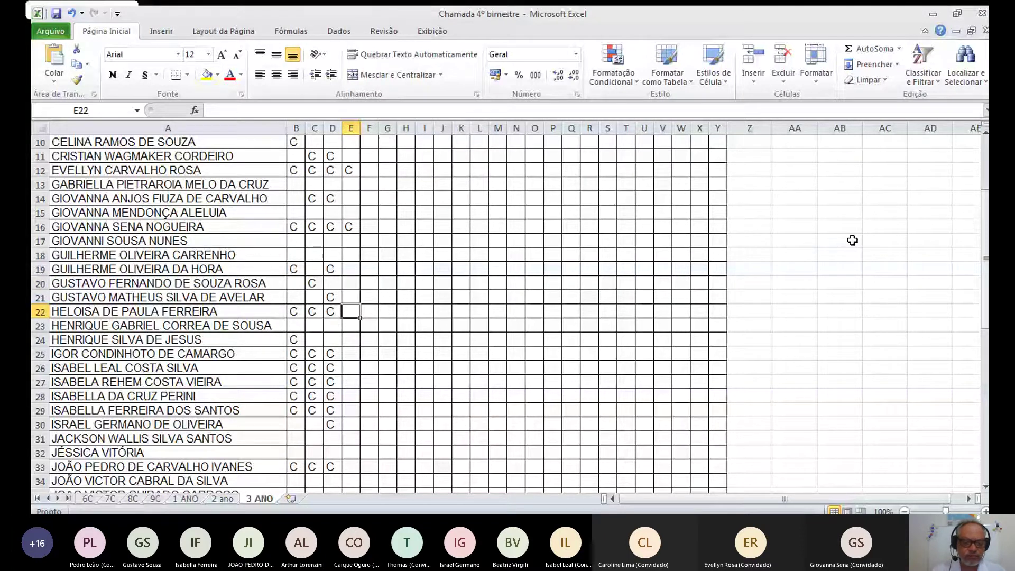
text(C)
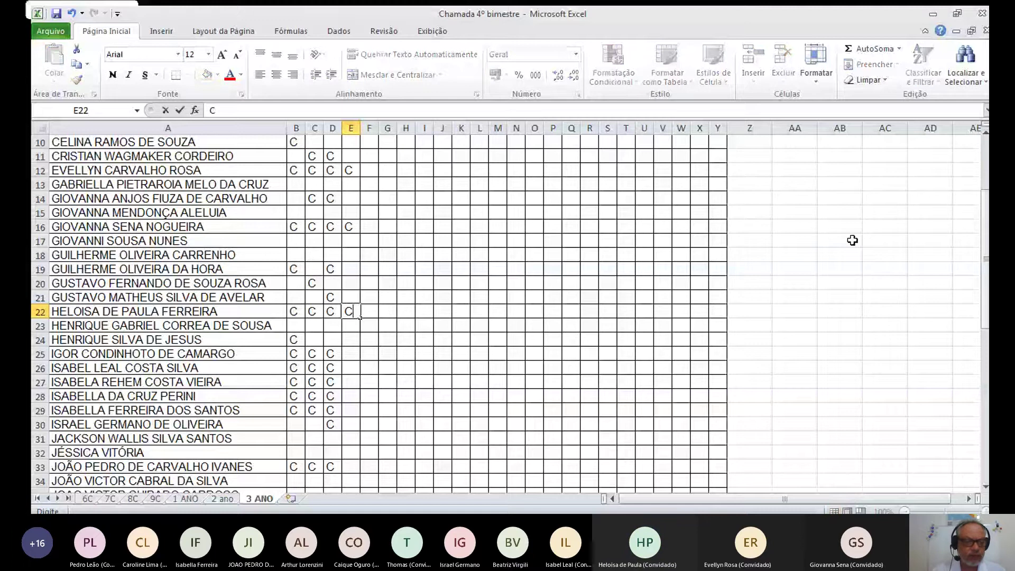
key(Return)
Mark C in E25 and E26 of the day 14 column, skipping E23 and E24
key(Return)
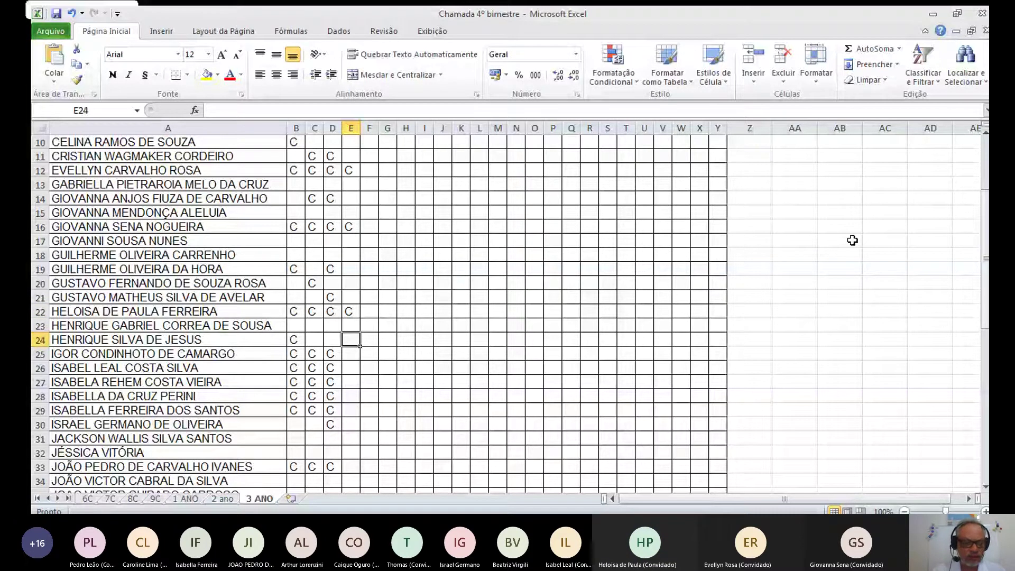
key(Return)
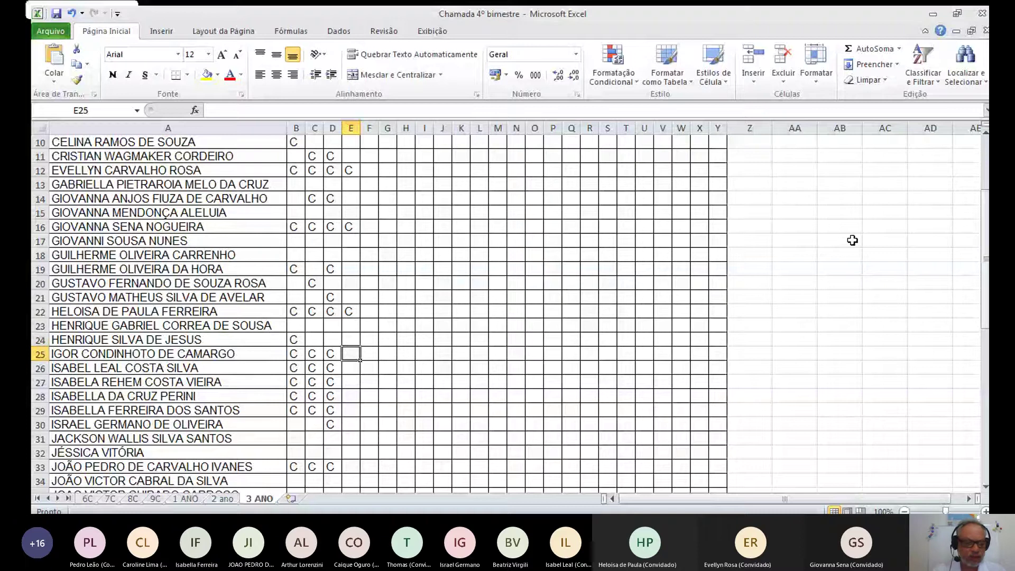
key(Return)
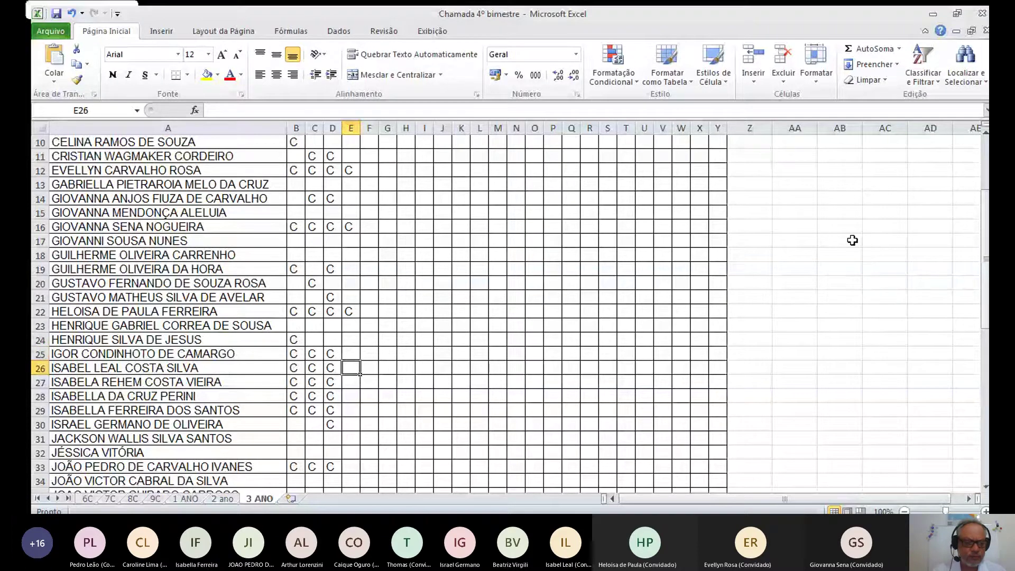
key(Up)
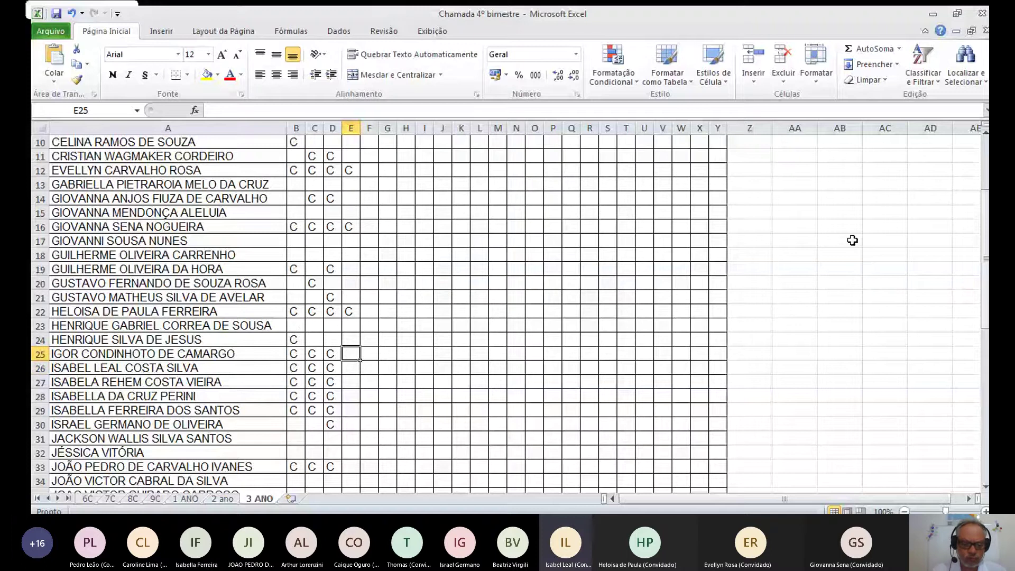
text(C)
key(Return)
text(C)
key(Return)
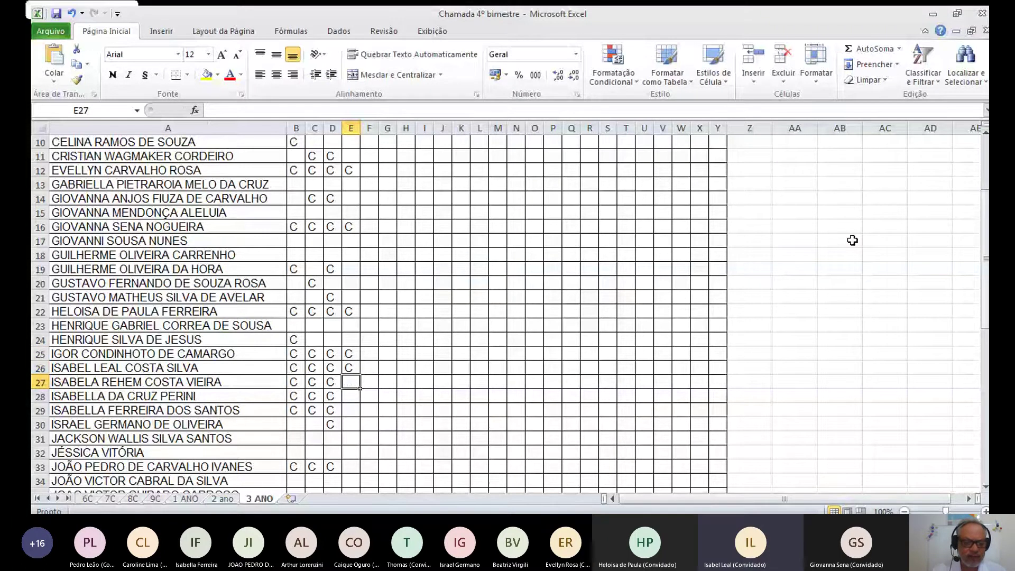
Mark C for the three consecutive students in cells E27, E28 and E29
text(C)
key(Return)
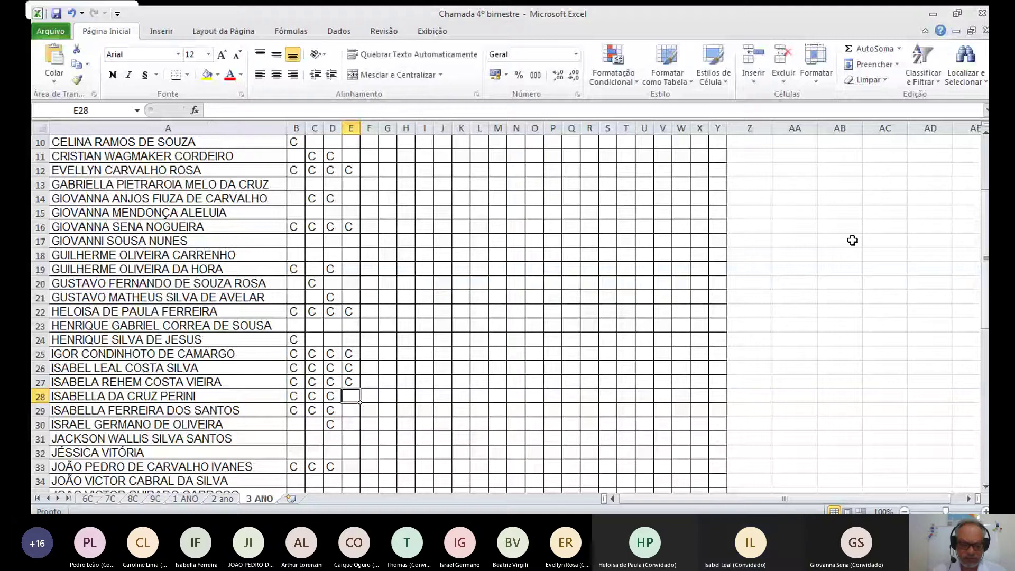
text(C)
key(Return)
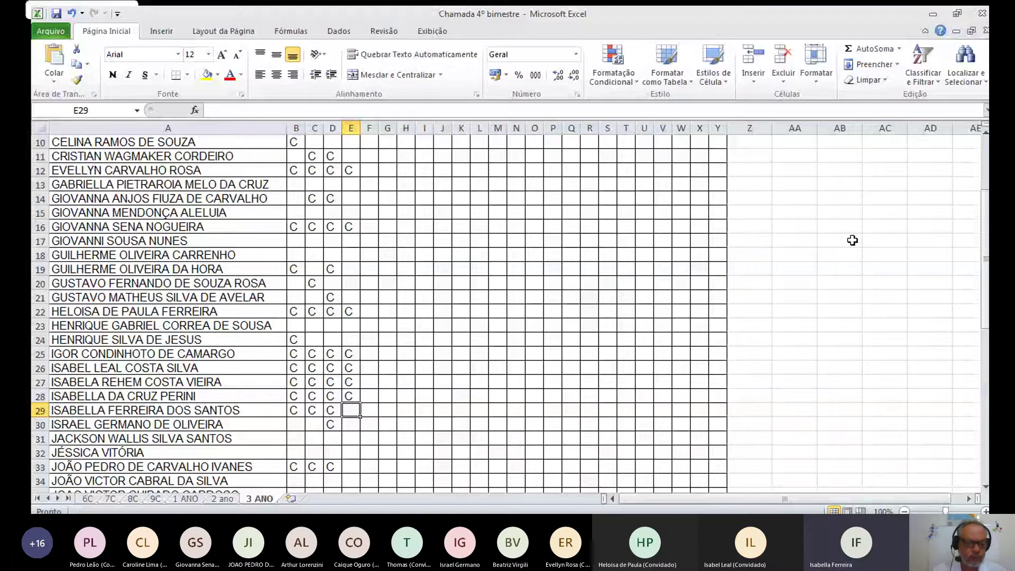
text(C)
key(Return)
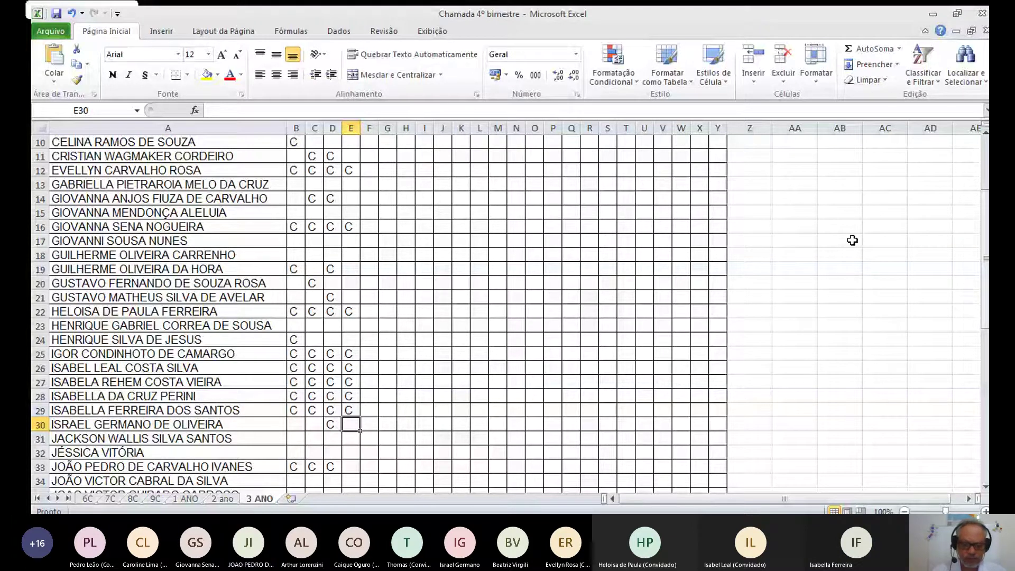
Mark C in E30 and E33 of the day 14 column, skipping rows 31 and 32
text(C)
key(Return)
key(Down)
key(Down)
text(C)
key(Return)
Skip the students in rows 34 to 39 and mark C in E40
scroll(724, 275, down, 4)
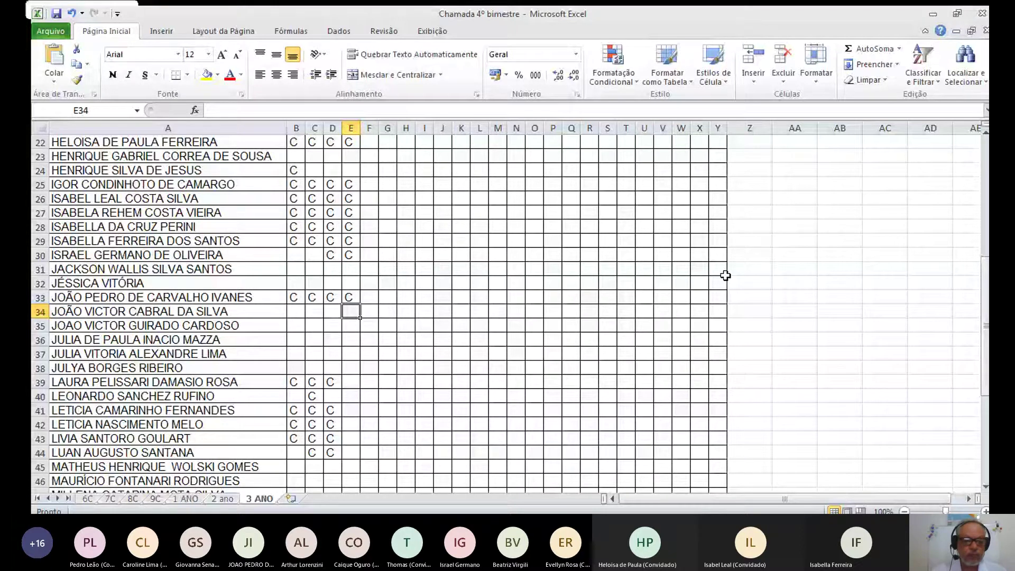
key(Down)
key(Down)
key(Down)
key(Down)
key(Down)
key(Down)
text(C)
key(Return)
Mark C for the three consecutive students in cells E41, E42 and E43
scroll(725, 275, down, 2)
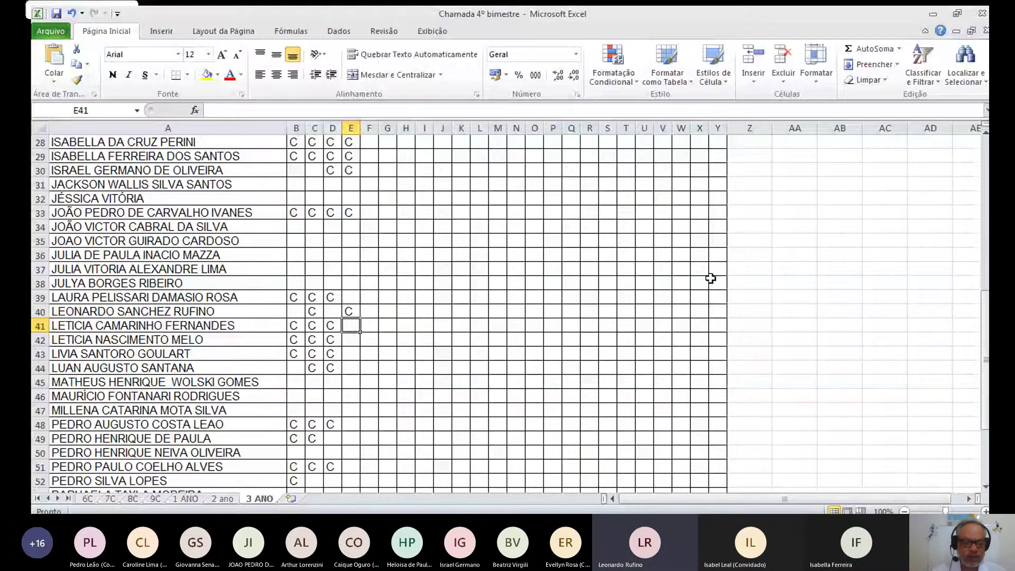
text(C)
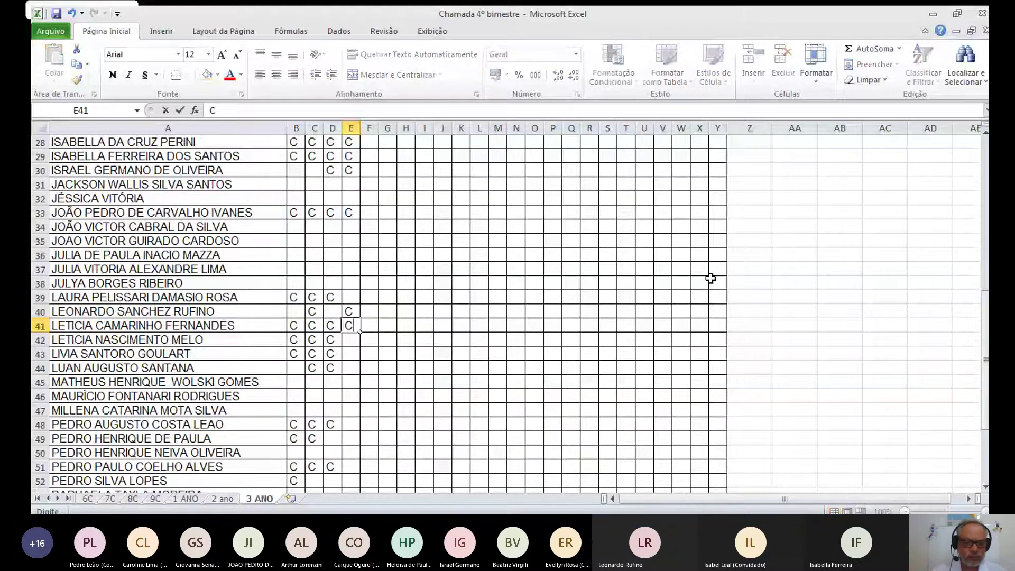
key(Return)
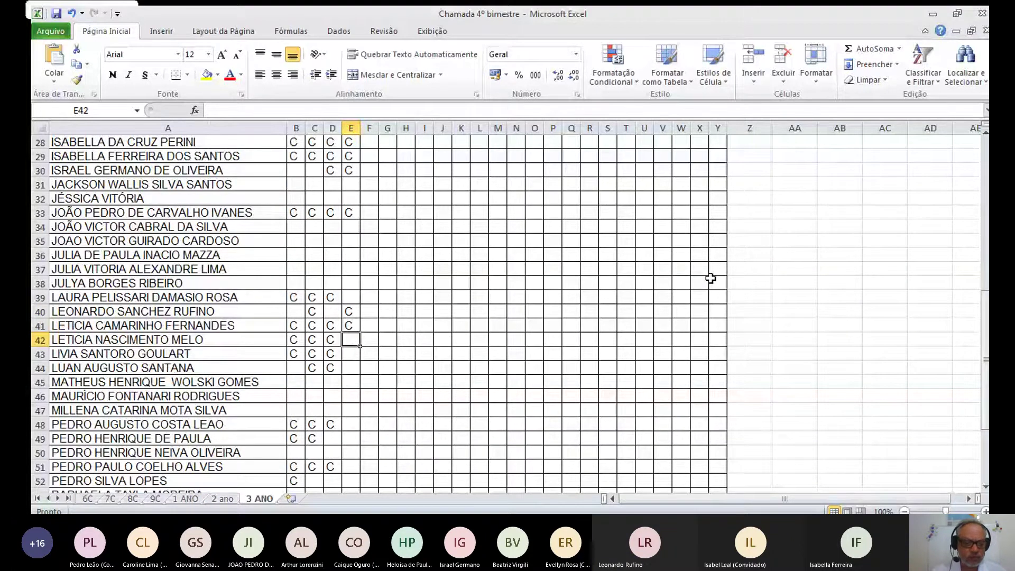
text(C)
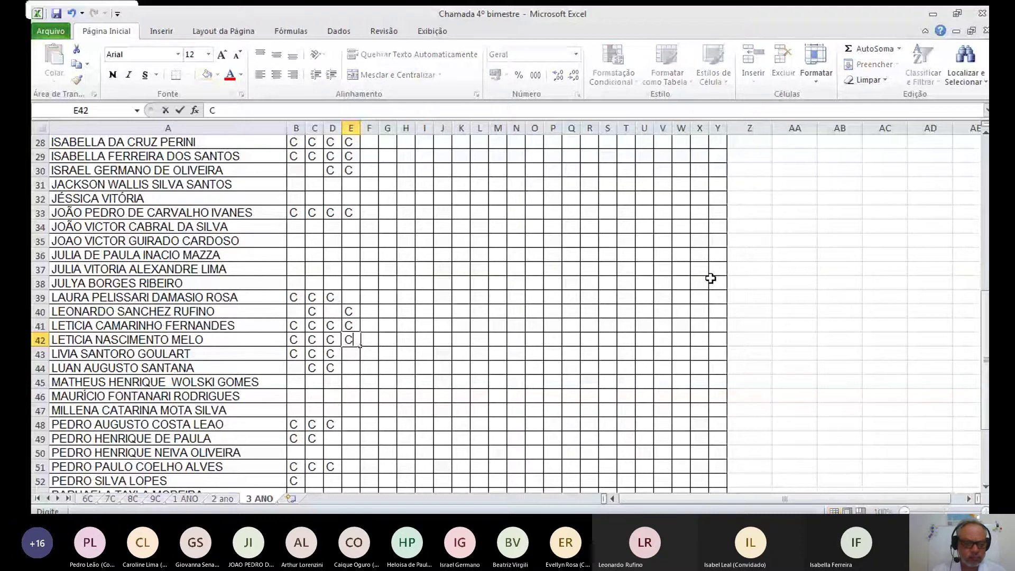
key(Return)
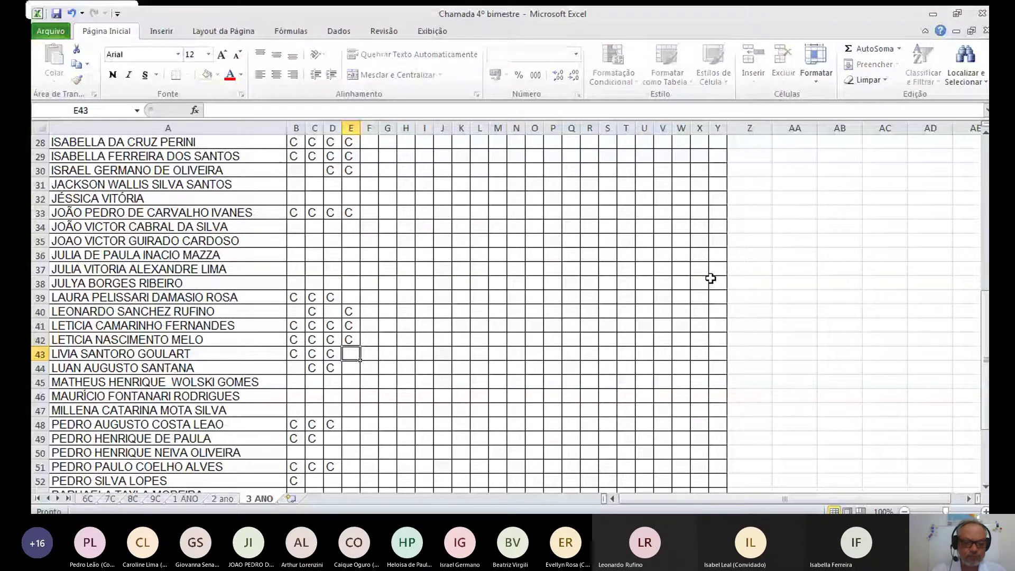
text(C)
key(Return)
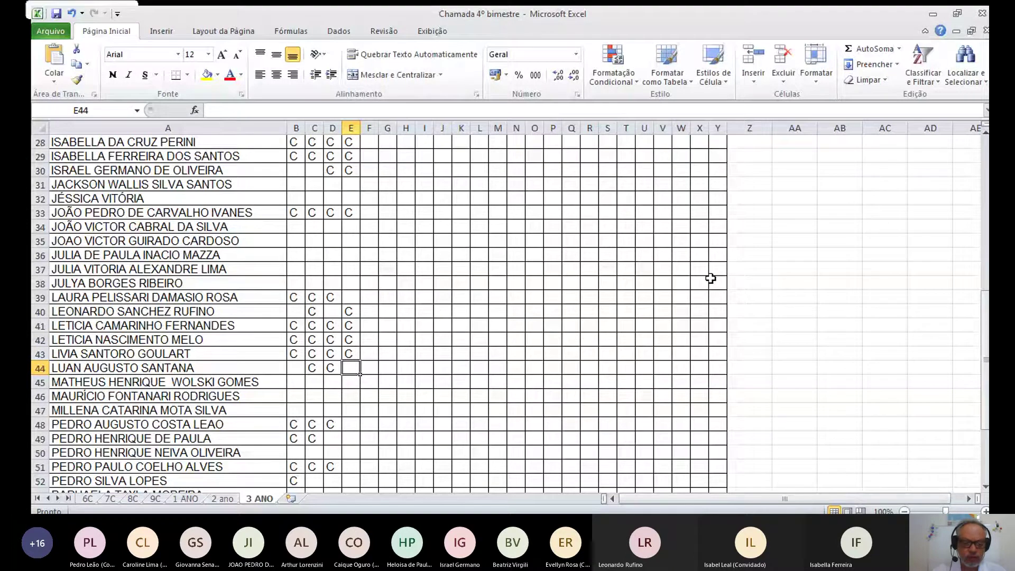
Skip the students in rows 44 to 47 of the day 14 column and mark C in E48
key(Return)
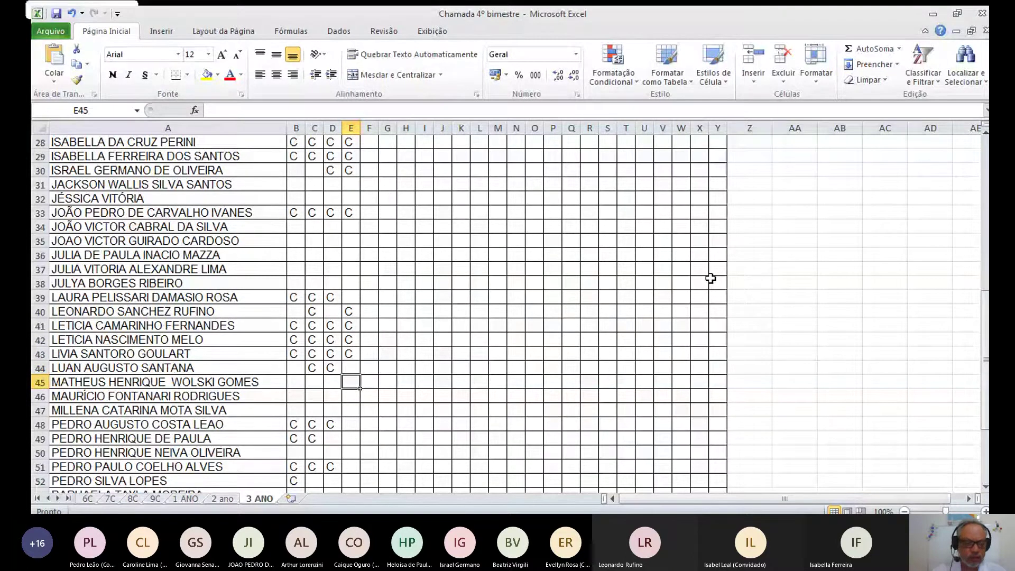
key(Return)
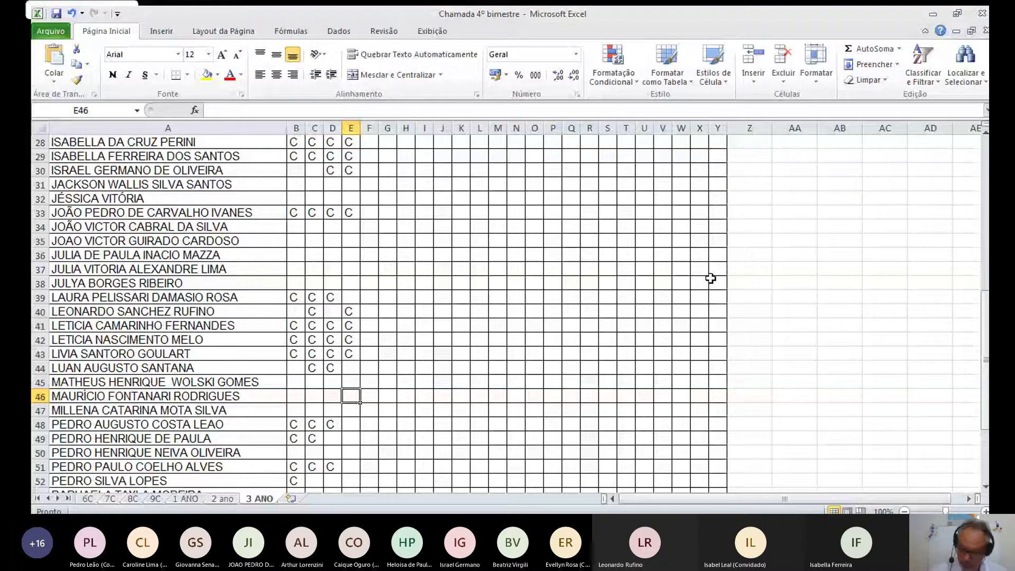
key(Return)
scroll(710, 278, down, 3)
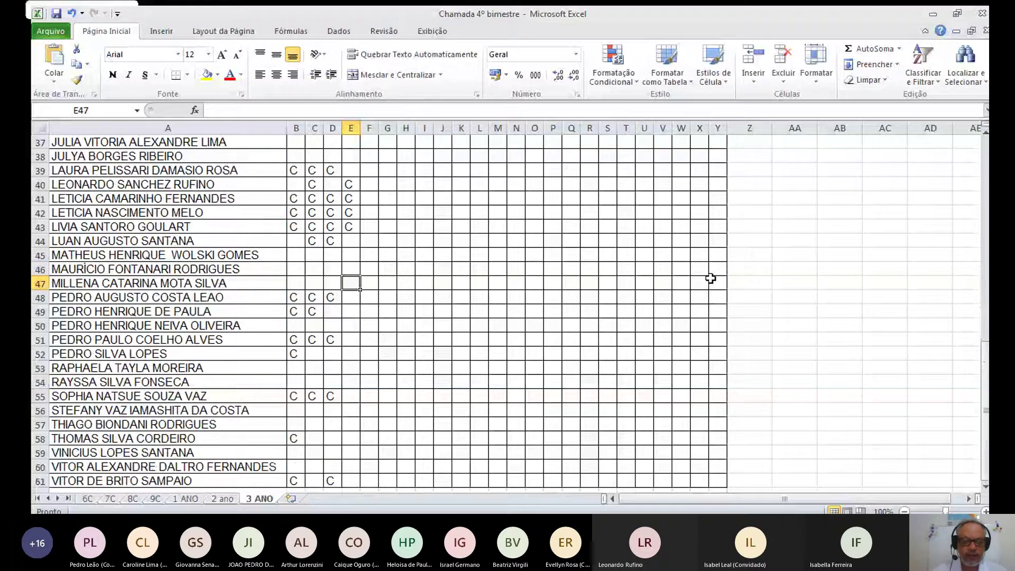
key(Down)
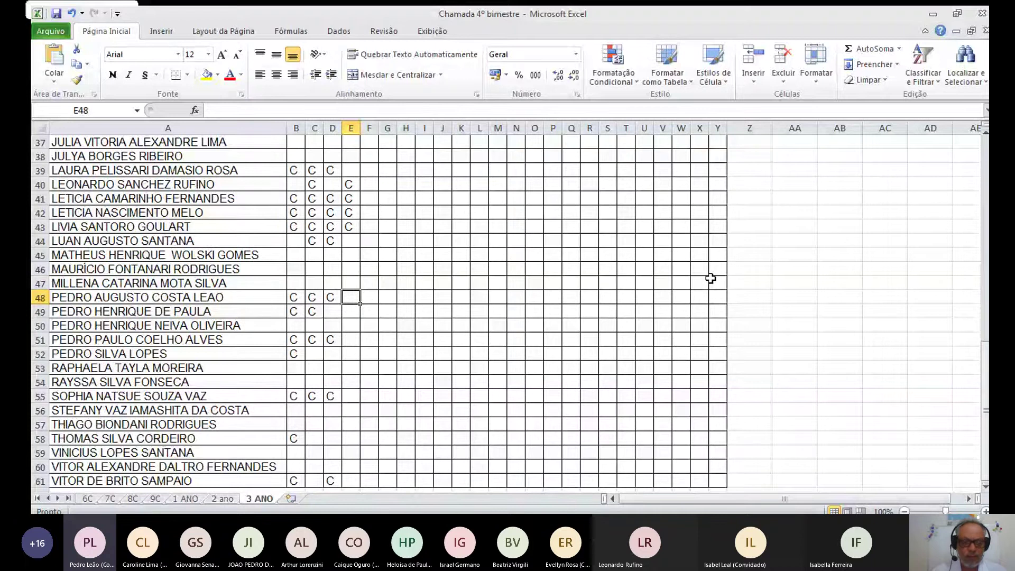
text(C)
key(Return)
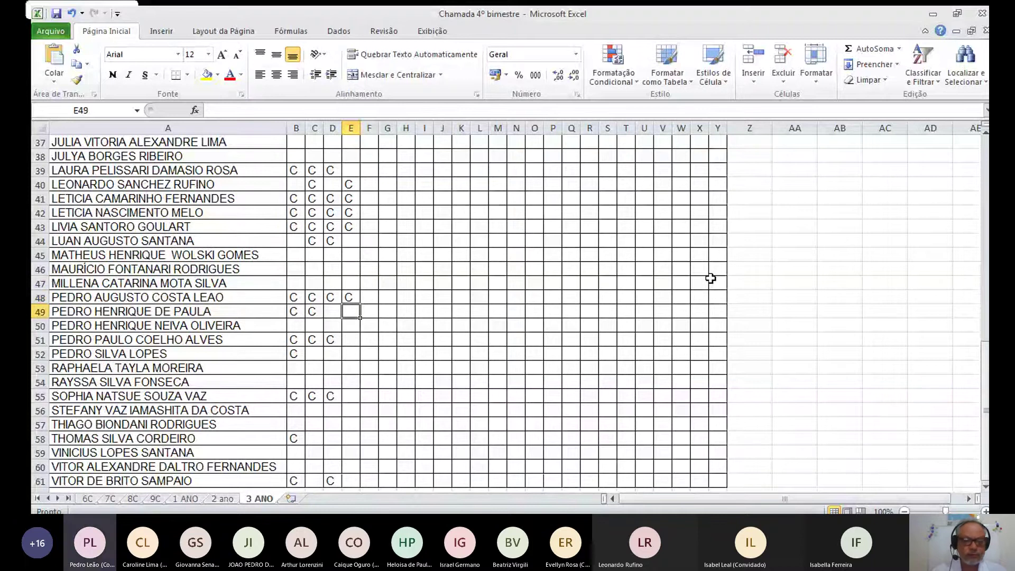
Go back to the skipped student in row 44 and mark C in E44
key(Up)
key(Up)
key(Up)
key(Up)
key(Up)
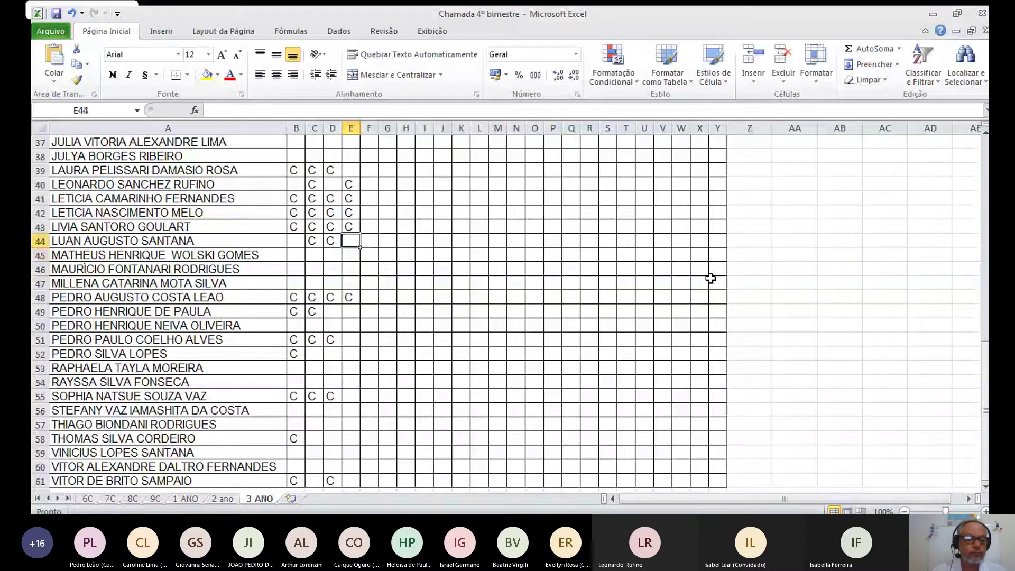
text(C)
key(Return)
Mark C in E51 and E49 of the day 14 column, leaving row 50 blank
key(Down)
key(Down)
key(Down)
key(Down)
key(Down)
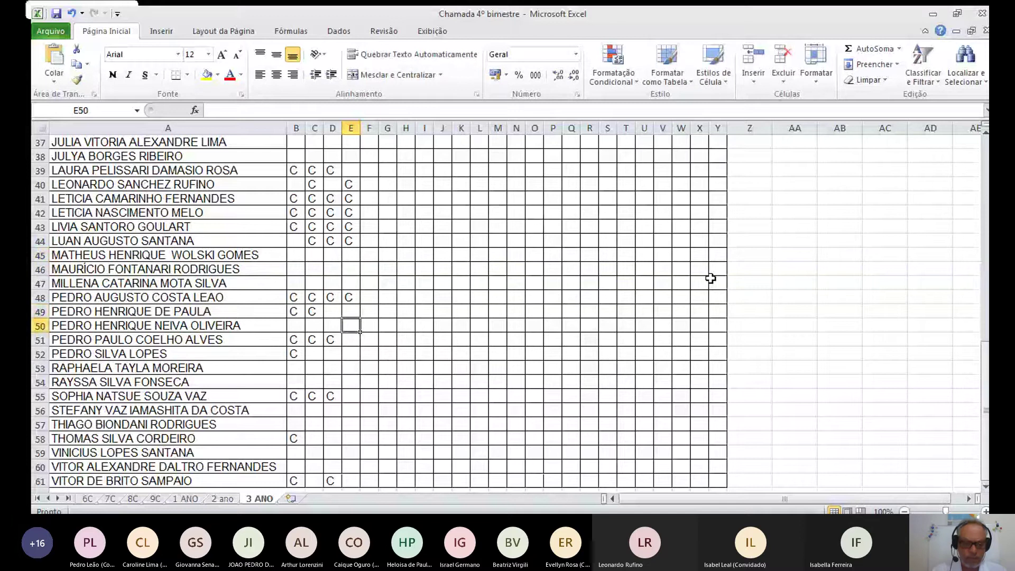
key(Up)
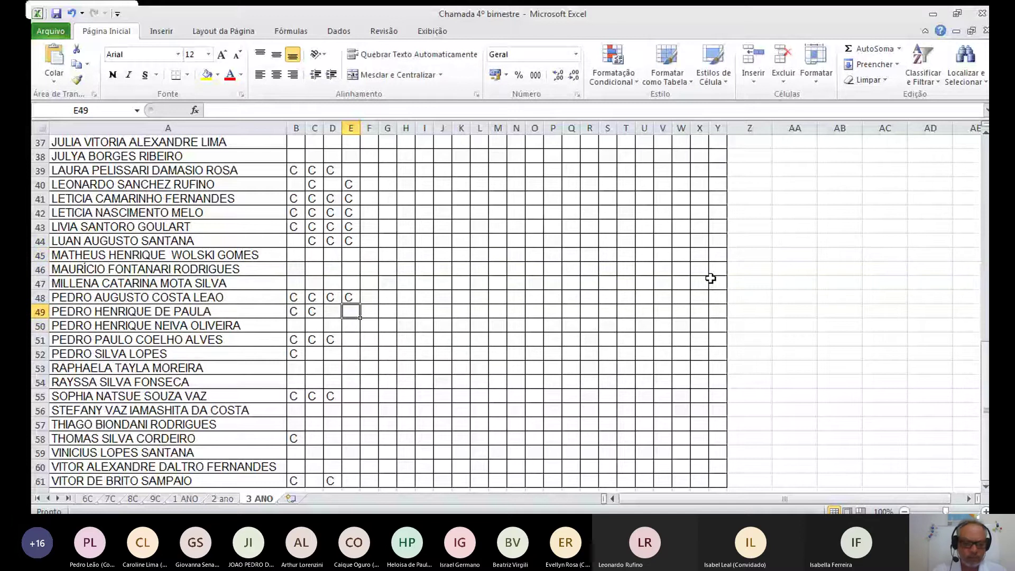
key(Down)
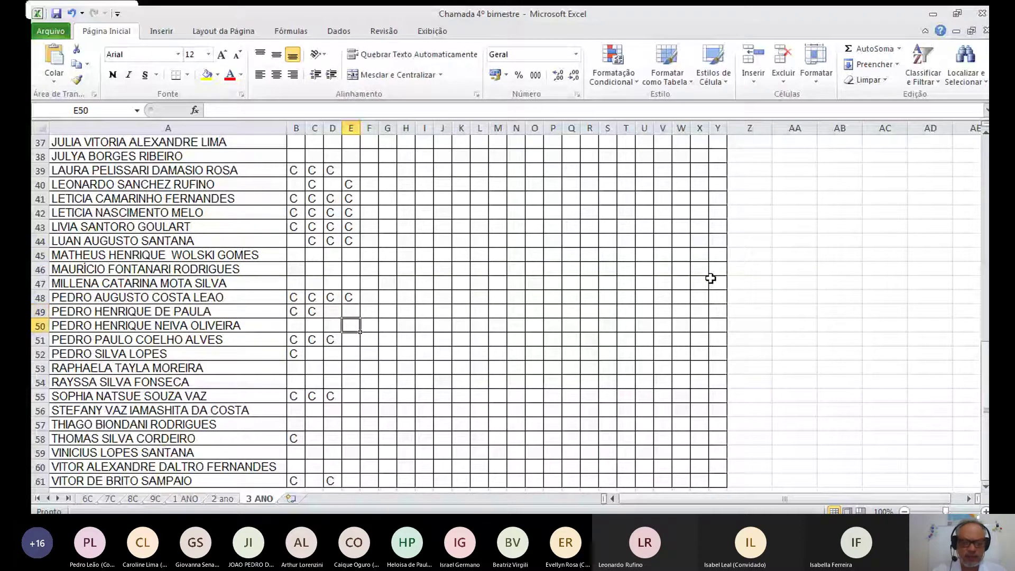
key(Down)
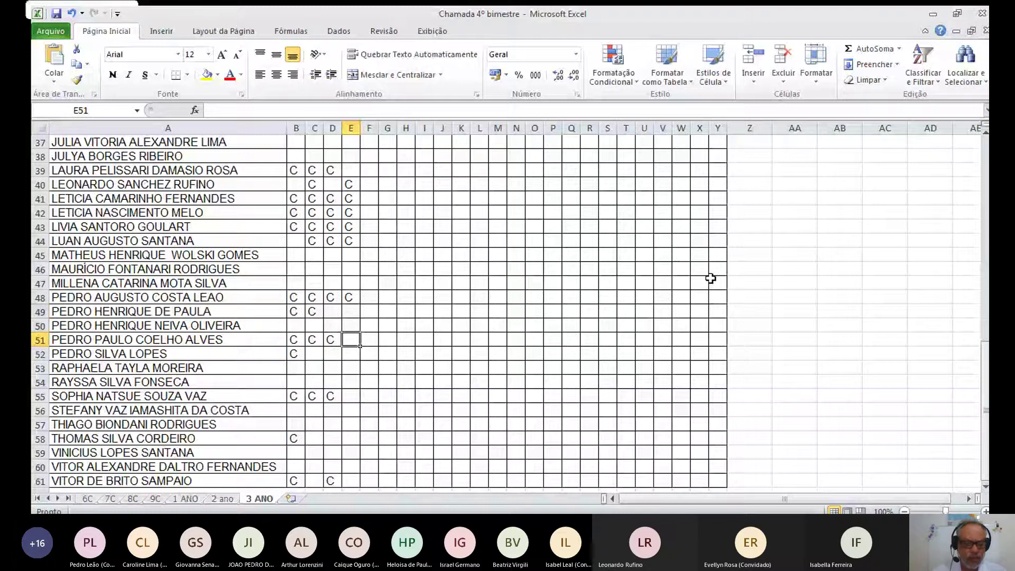
text(C)
key(Up)
key(Up)
text(C)
Skip the students in rows 52 to 54 and mark C in E55
key(Down)
key(Down)
key(Down)
key(Down)
key(Down)
key(Down)
text(C)
key(Return)
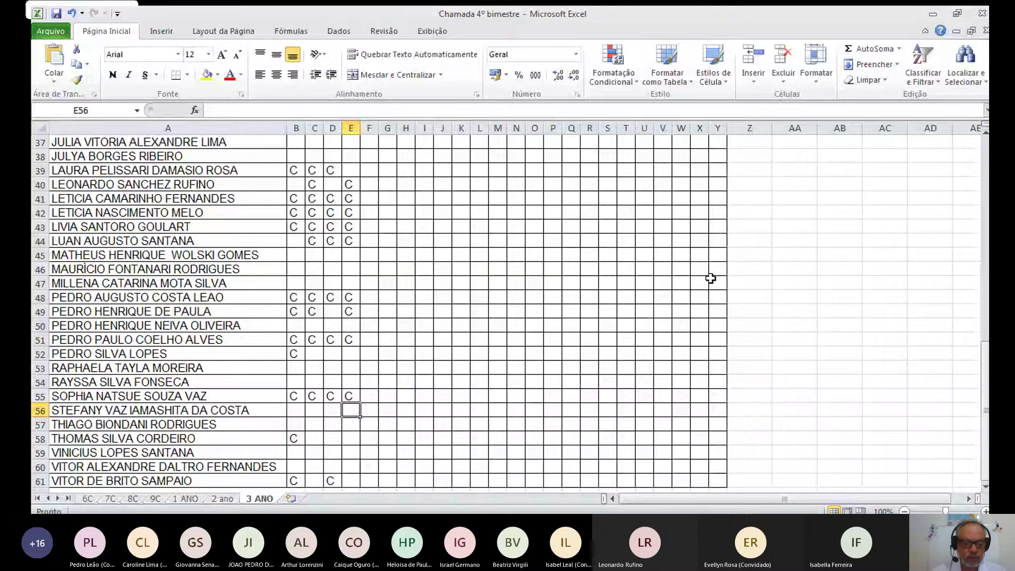
Go through the remaining students in rows 56 to 61 without marking them and return to the start of the roll
key(Down)
key(Down)
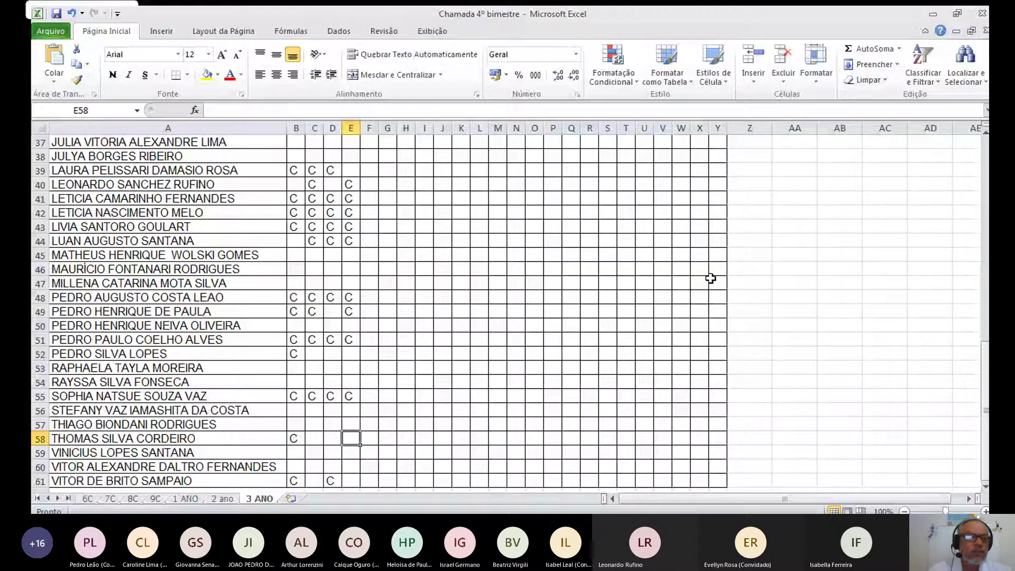
key(Down)
key(Down)
key(Down)
scroll(710, 278, up, 12)
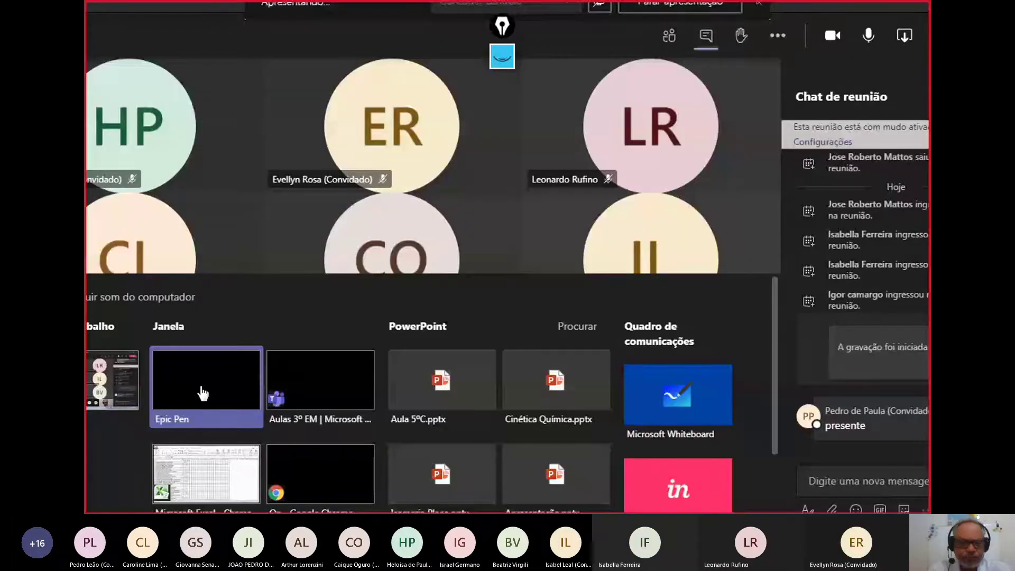
Switch from the meeting to the Volume 12 teacher's book in the browser and display it full screen
click(202, 394)
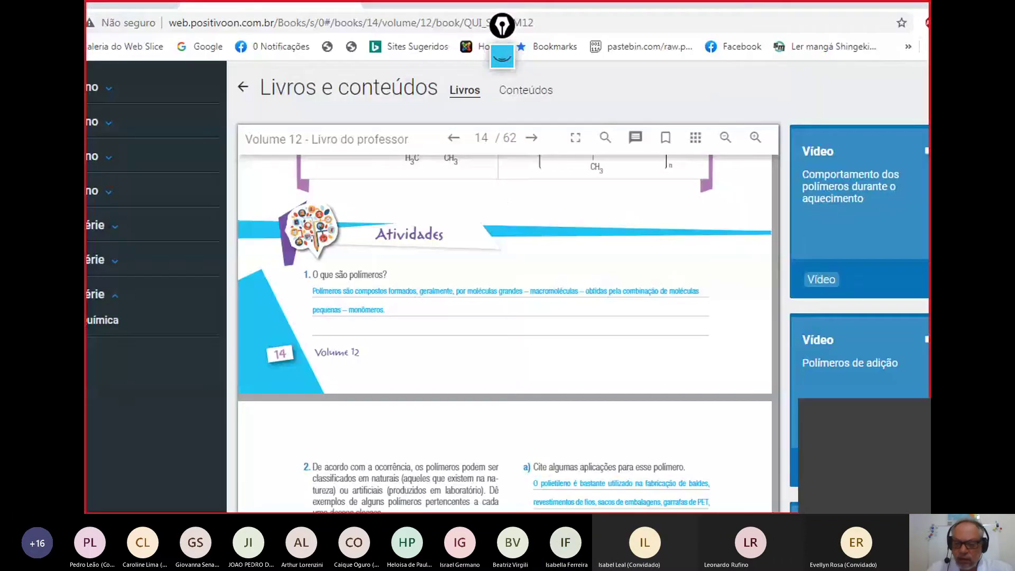
click(575, 137)
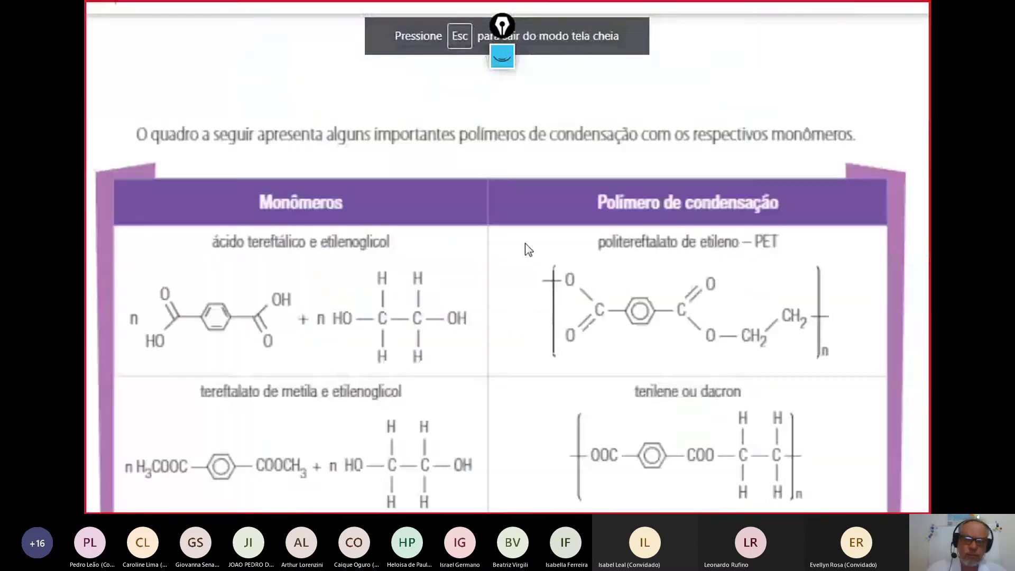